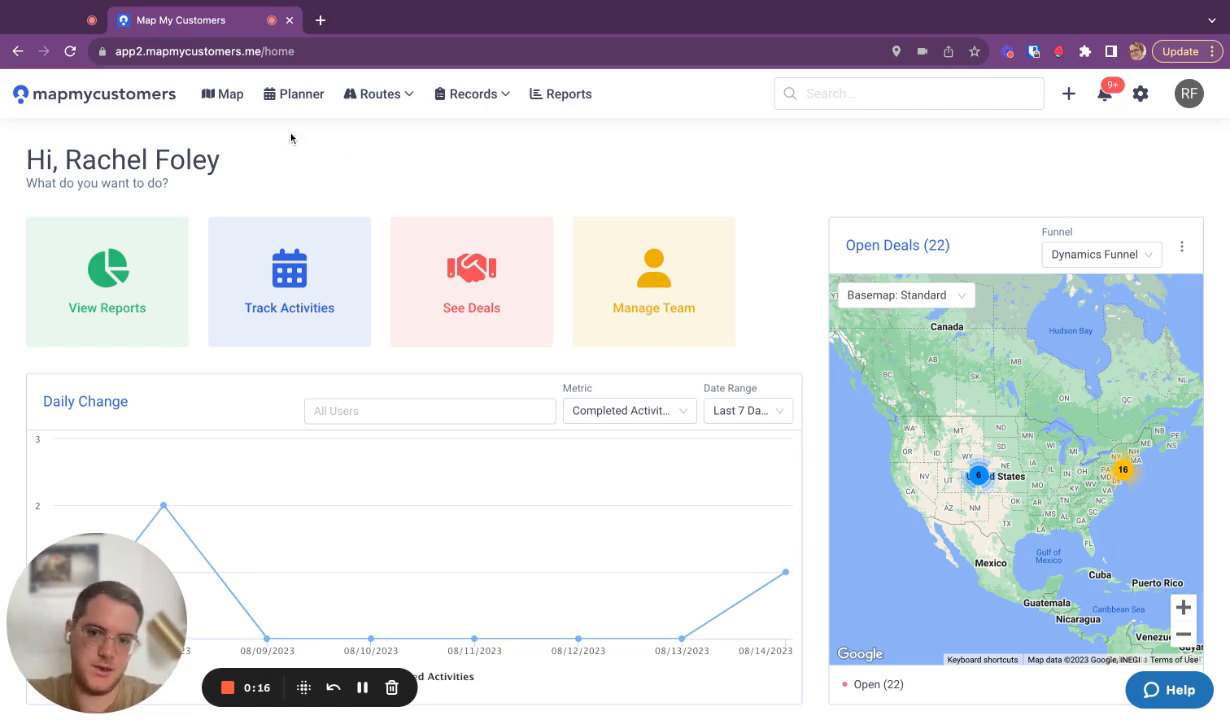
Open the calendar sync settings from the activity Planner
click(305, 98)
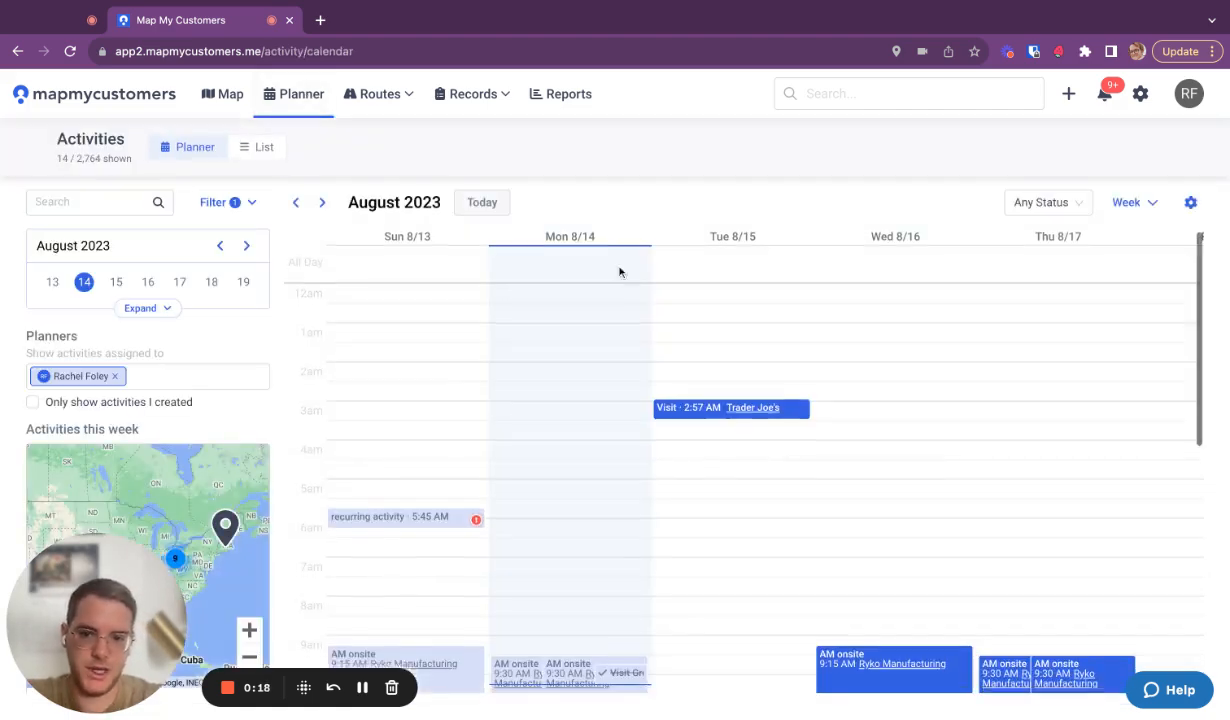
click(1190, 202)
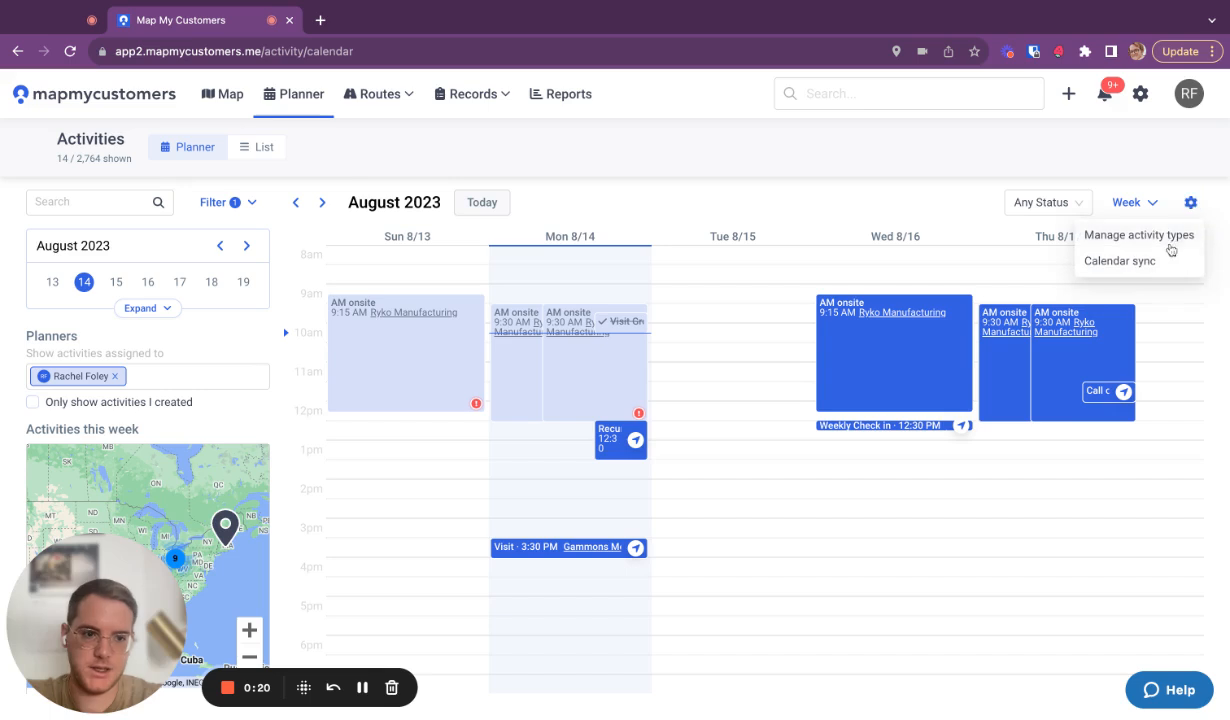
click(1120, 262)
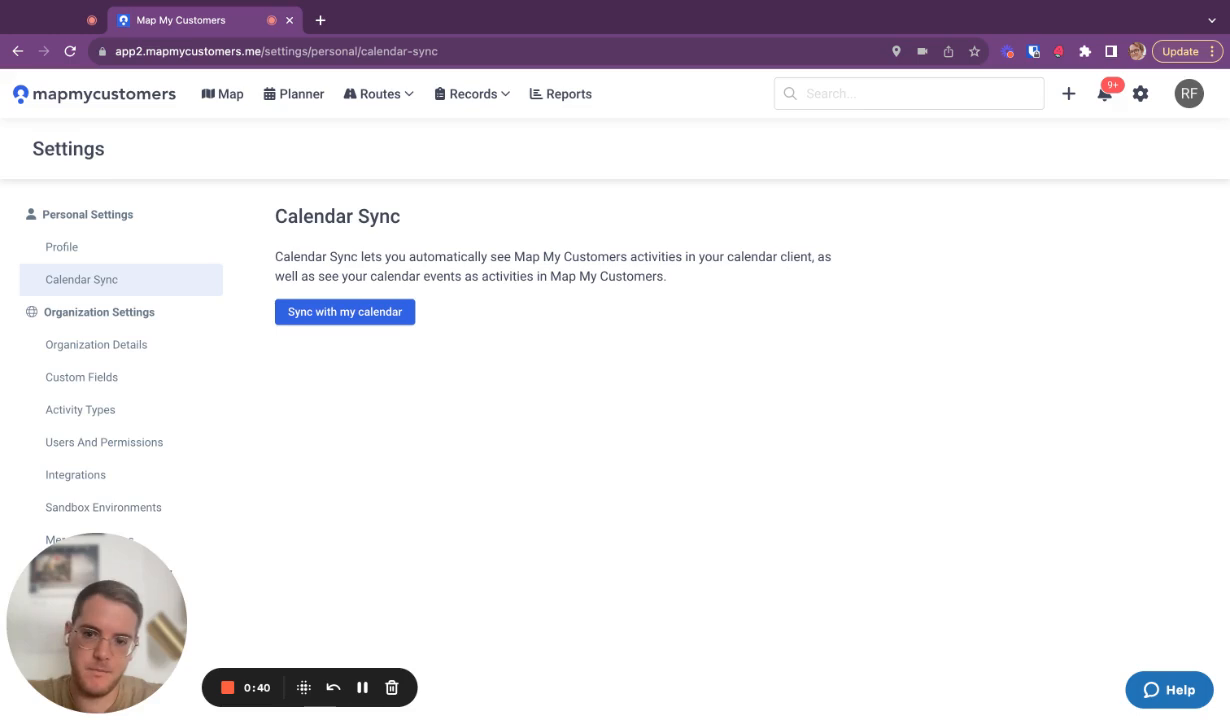
Start syncing with a calendar, log in with the work email's Google account, and allow Map My Customers to access Google Calendar
click(368, 314)
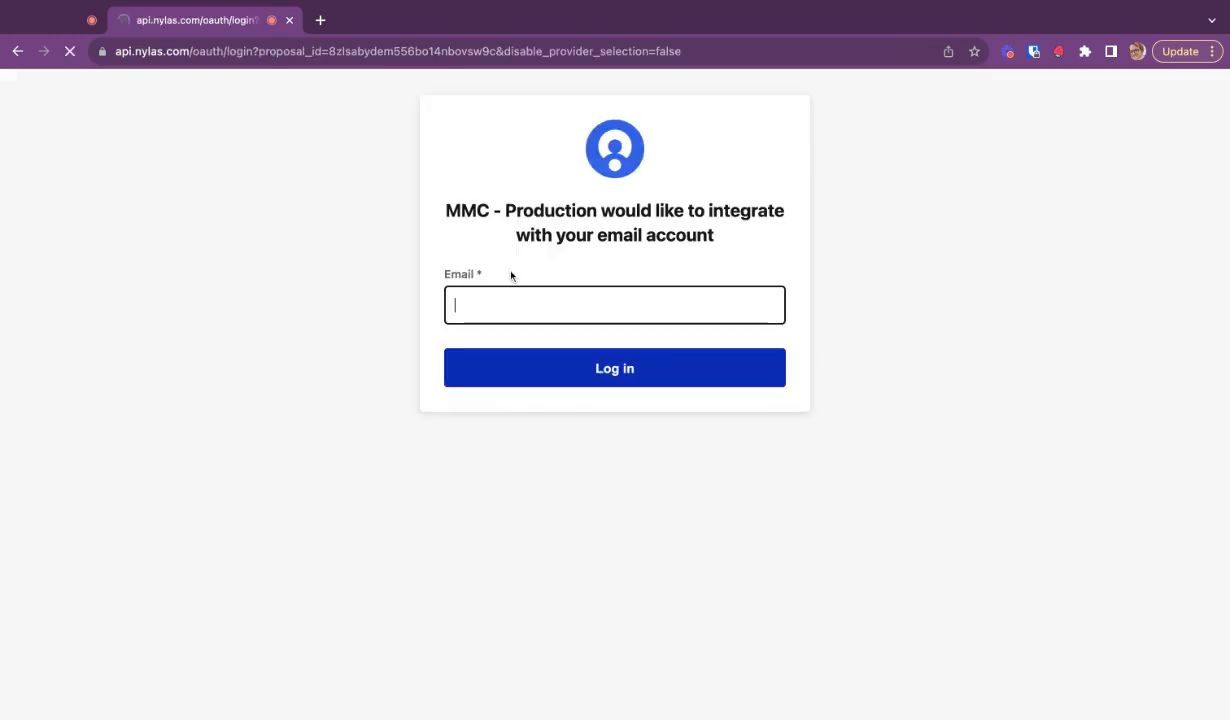
click(618, 320)
click(626, 367)
click(631, 279)
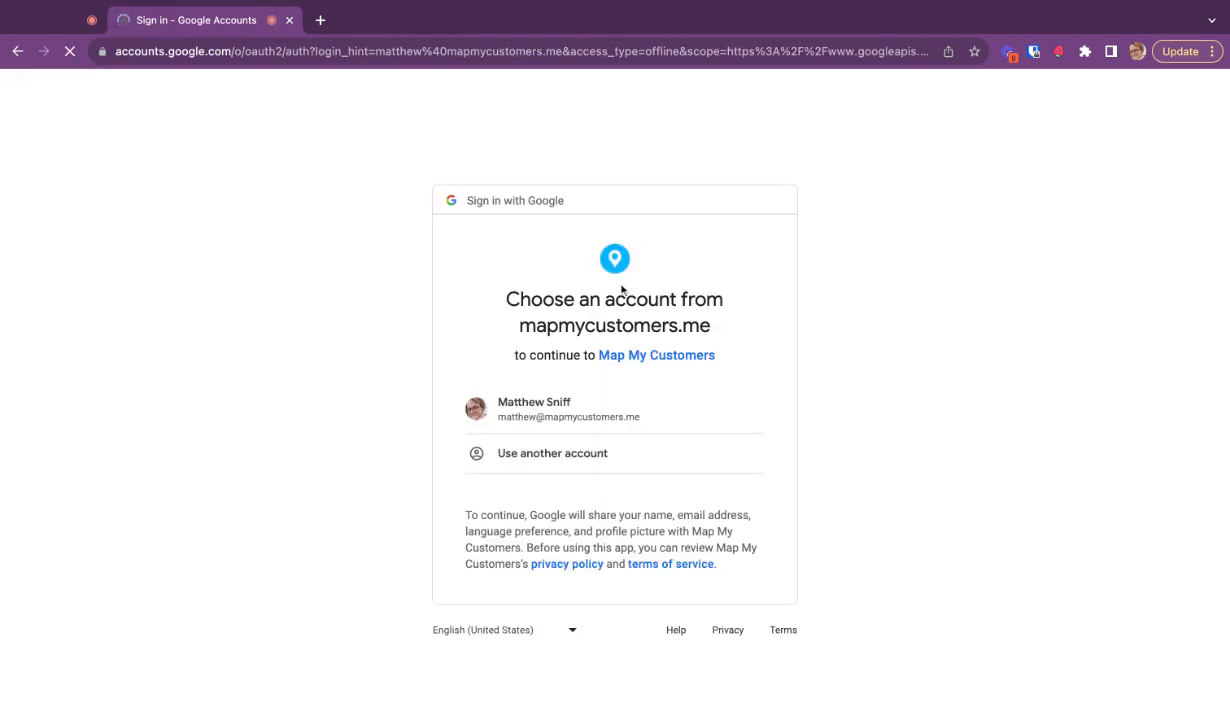
click(536, 425)
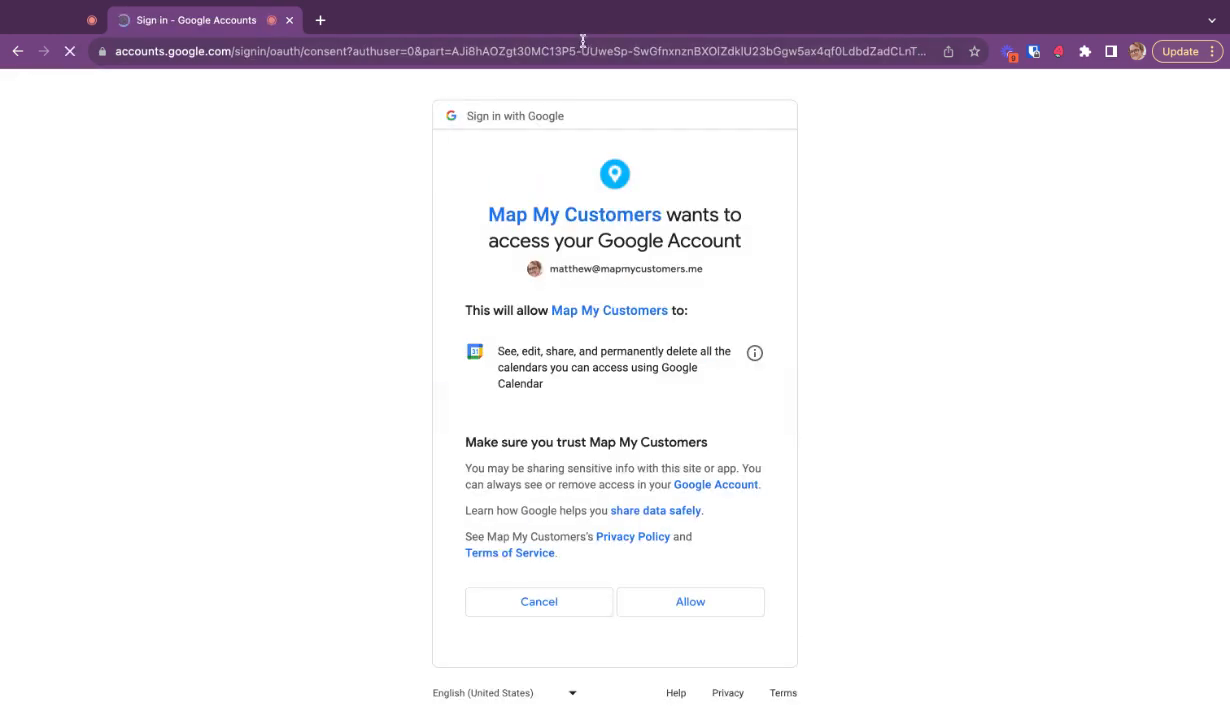
click(679, 603)
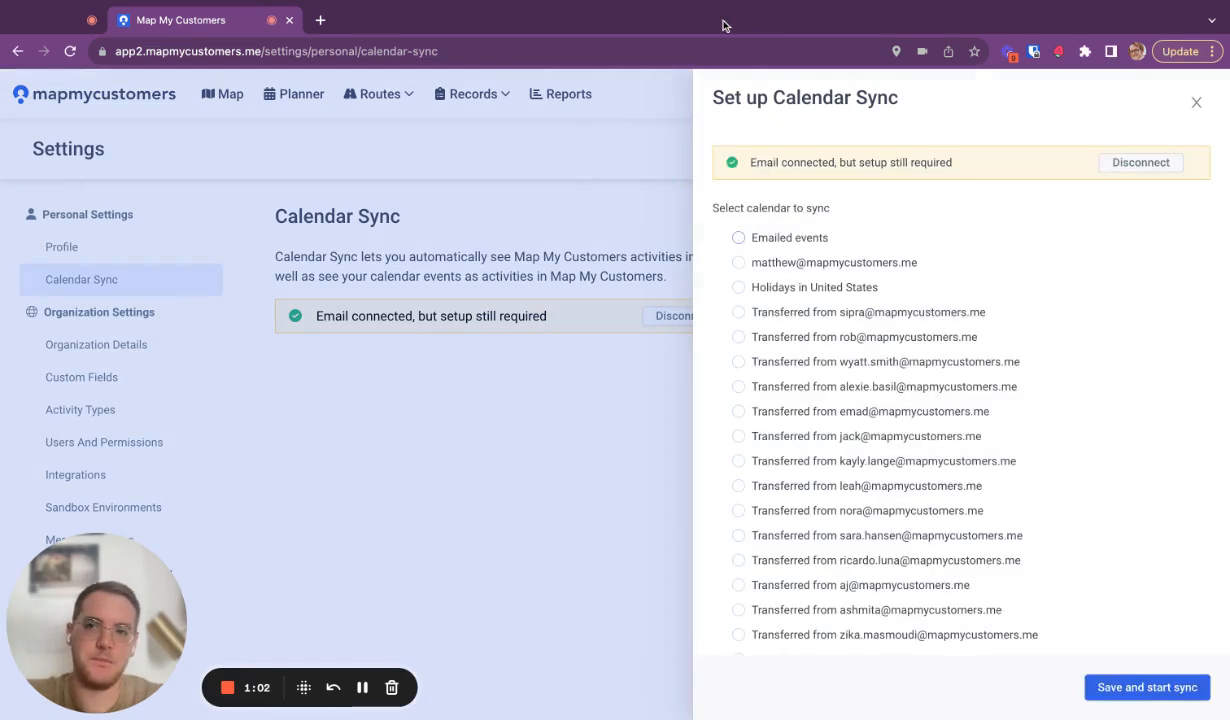
Choose the account owner's own email calendar as the calendar to sync and set the sync direction to Two-Way
click(739, 262)
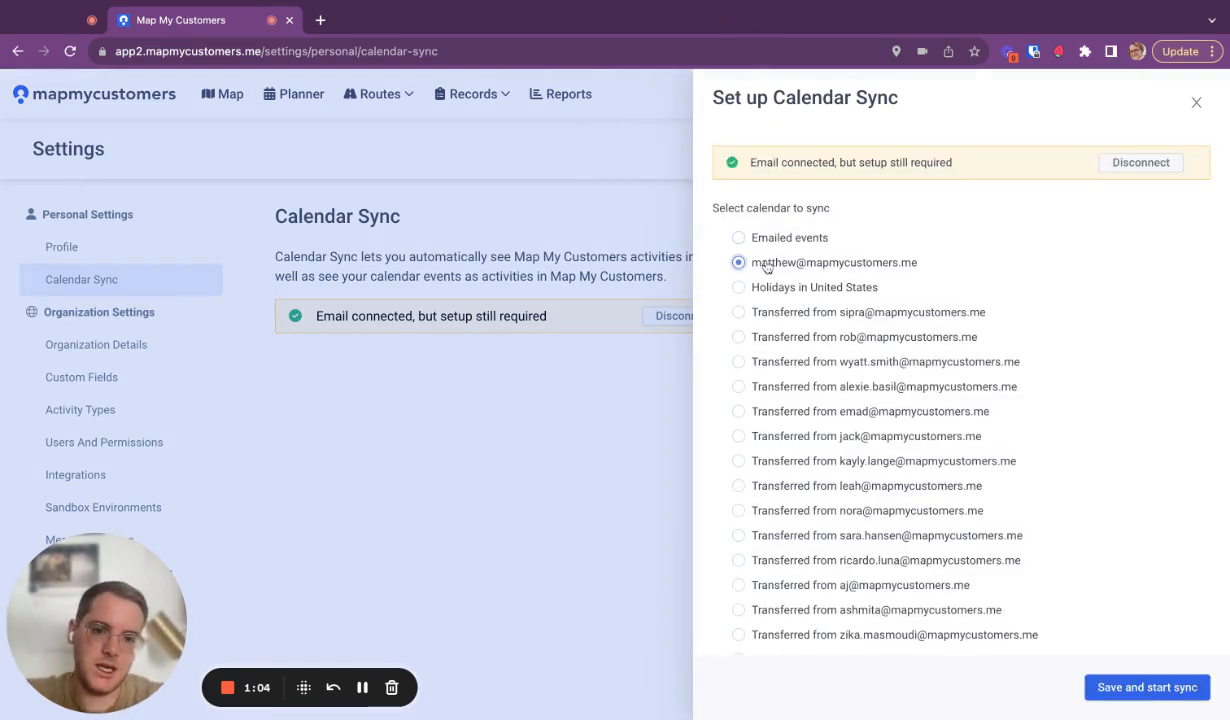
scroll(920, 417, down, 15)
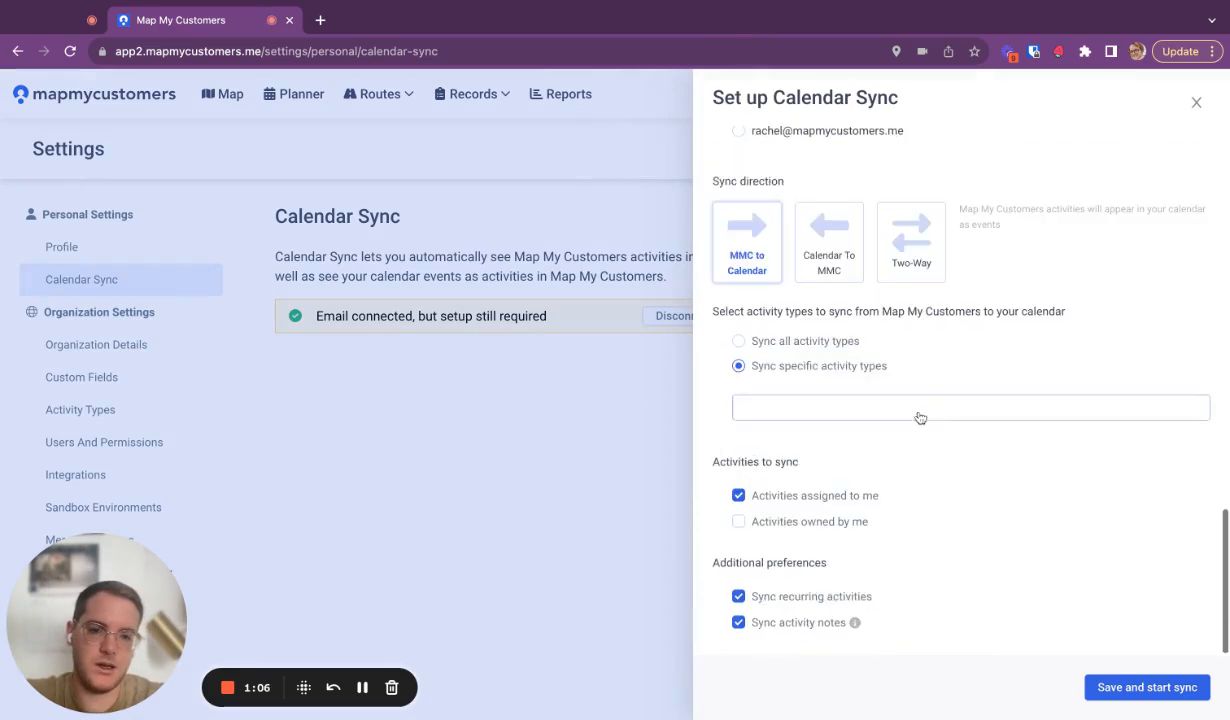
scroll(805, 336, down, 1)
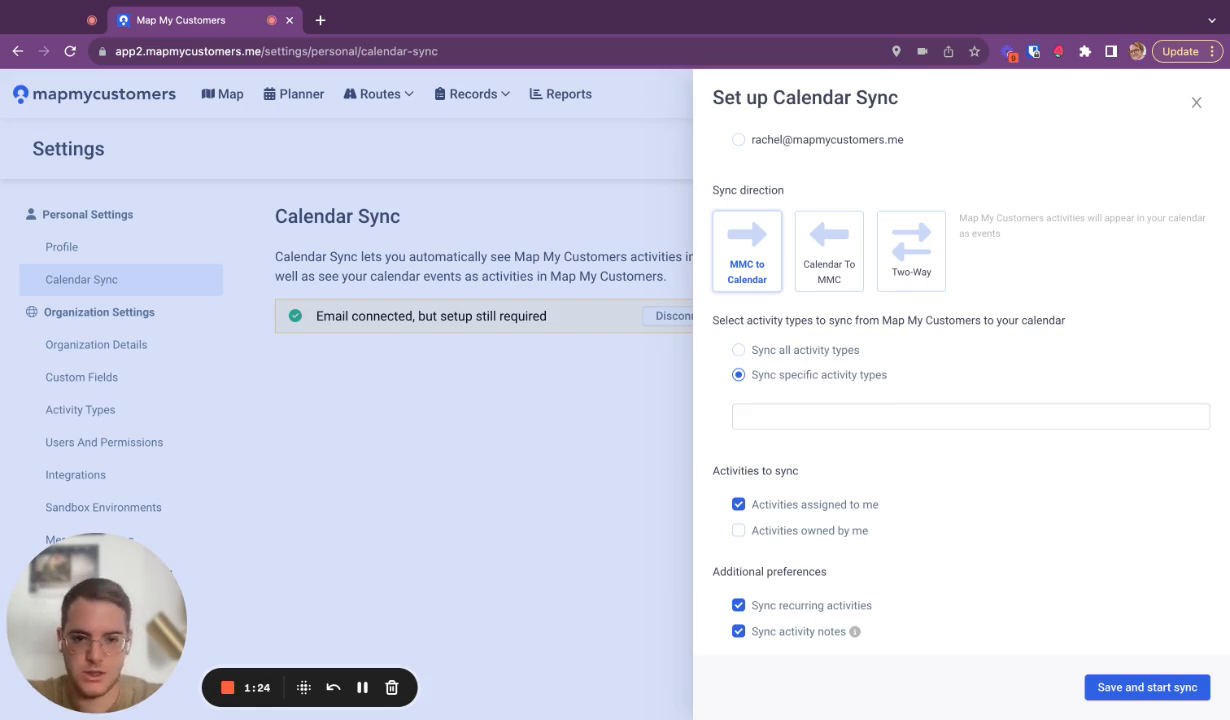
click(842, 266)
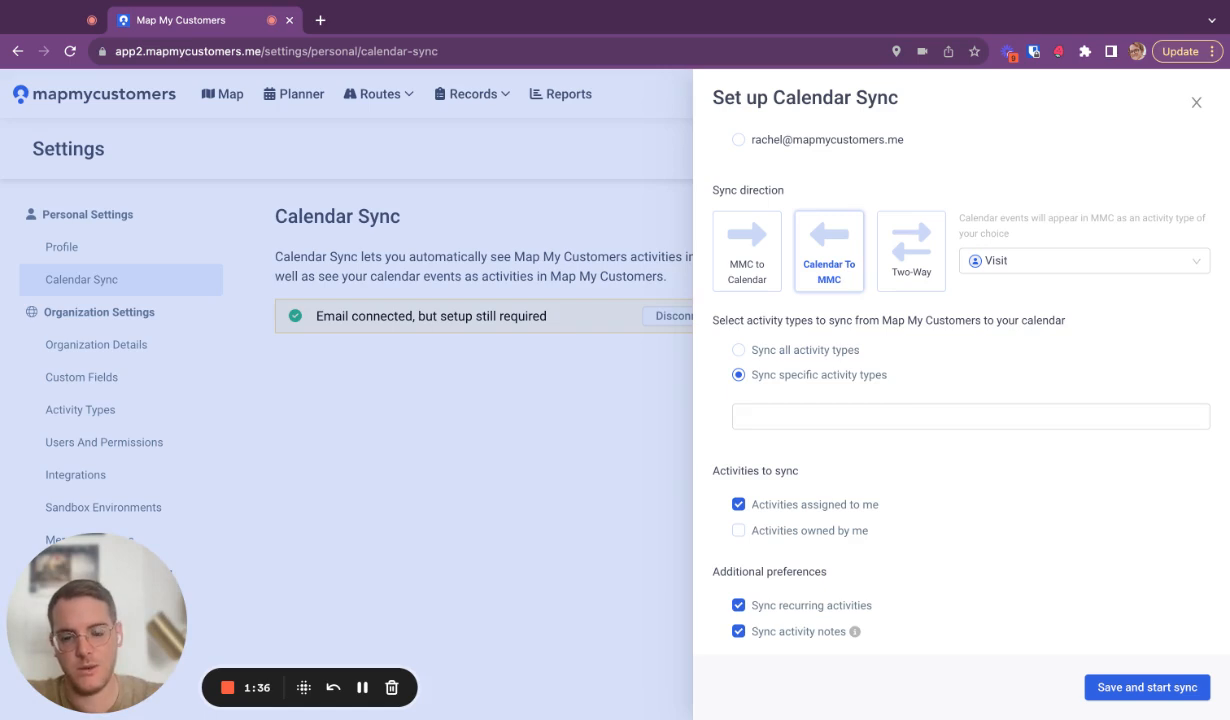
click(896, 274)
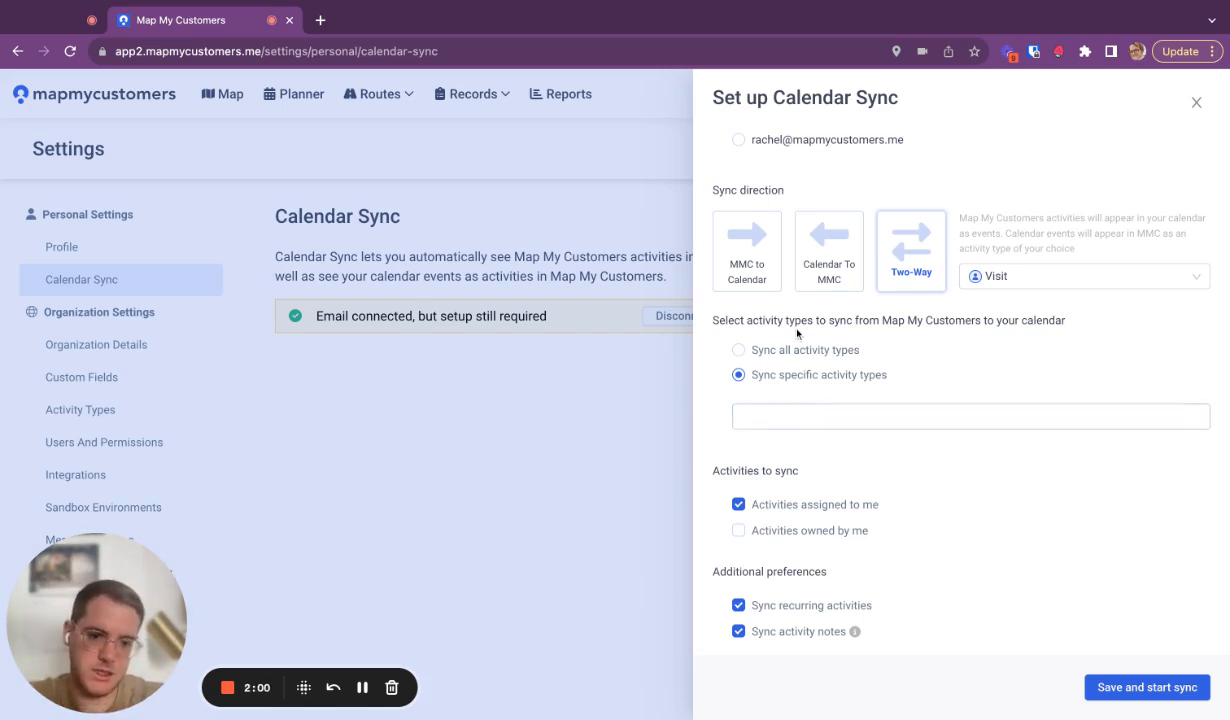
Limit the sync to specific activity types: Visit, Meeting and Lunch
click(774, 354)
click(740, 410)
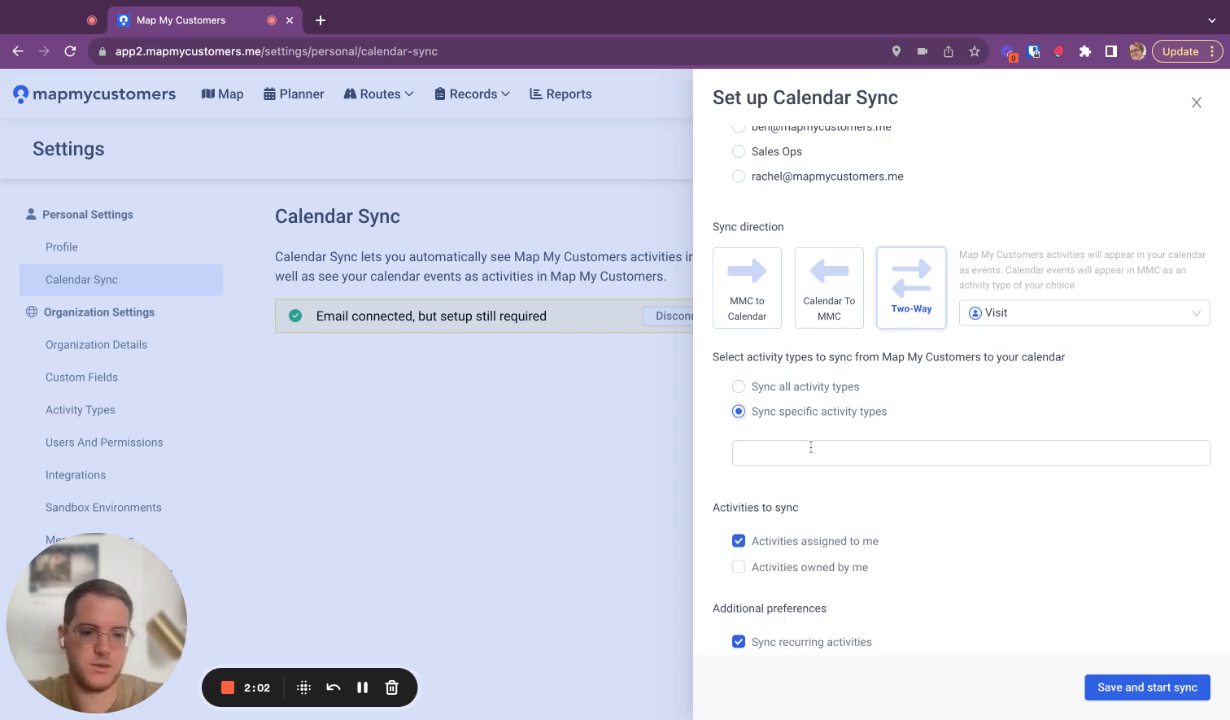
click(793, 455)
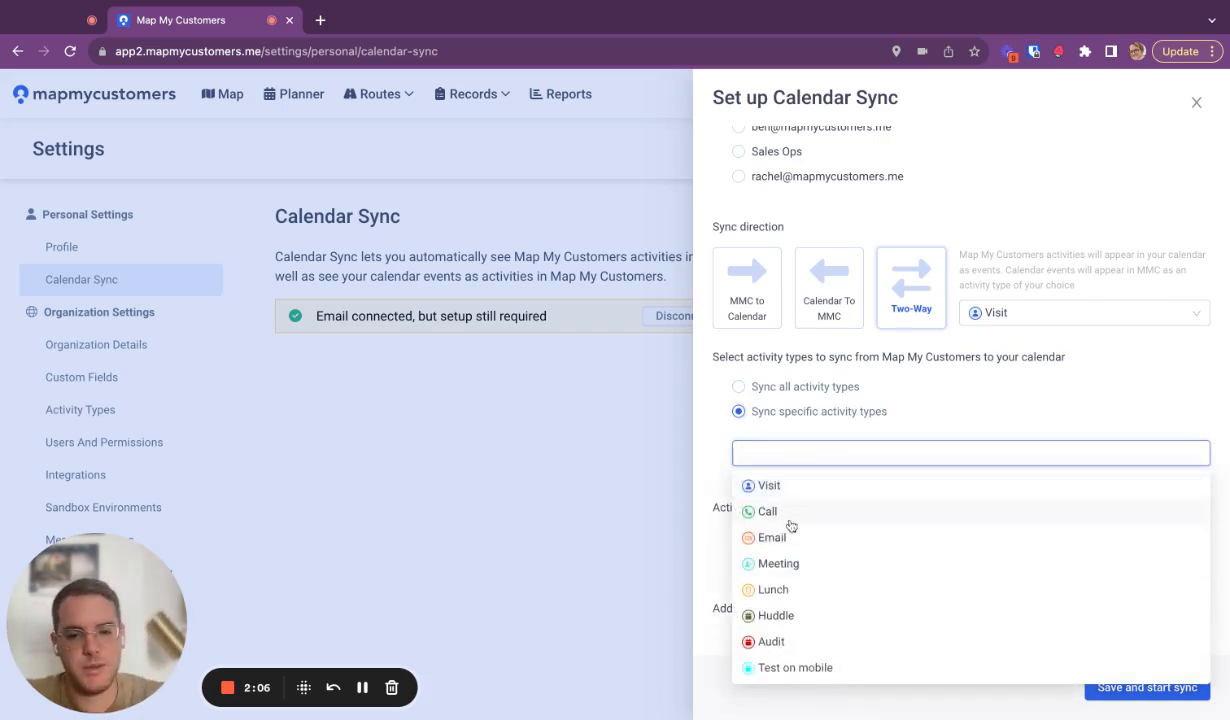
click(792, 568)
click(765, 486)
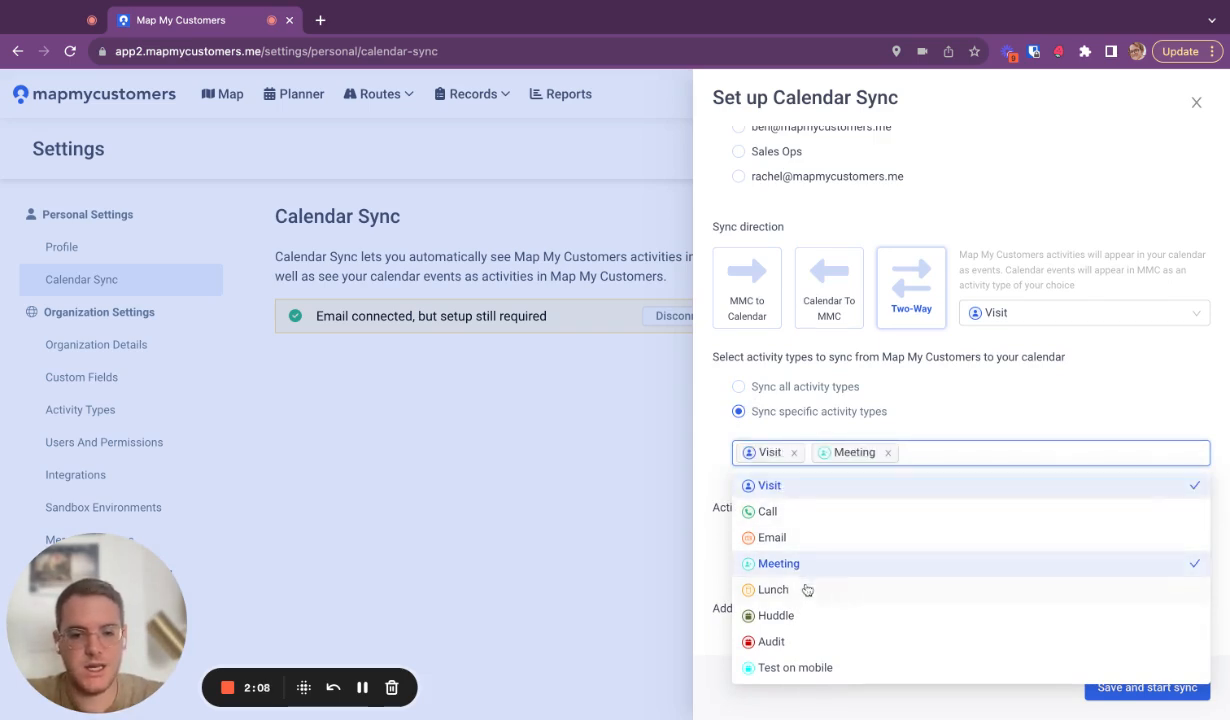
click(780, 590)
click(949, 413)
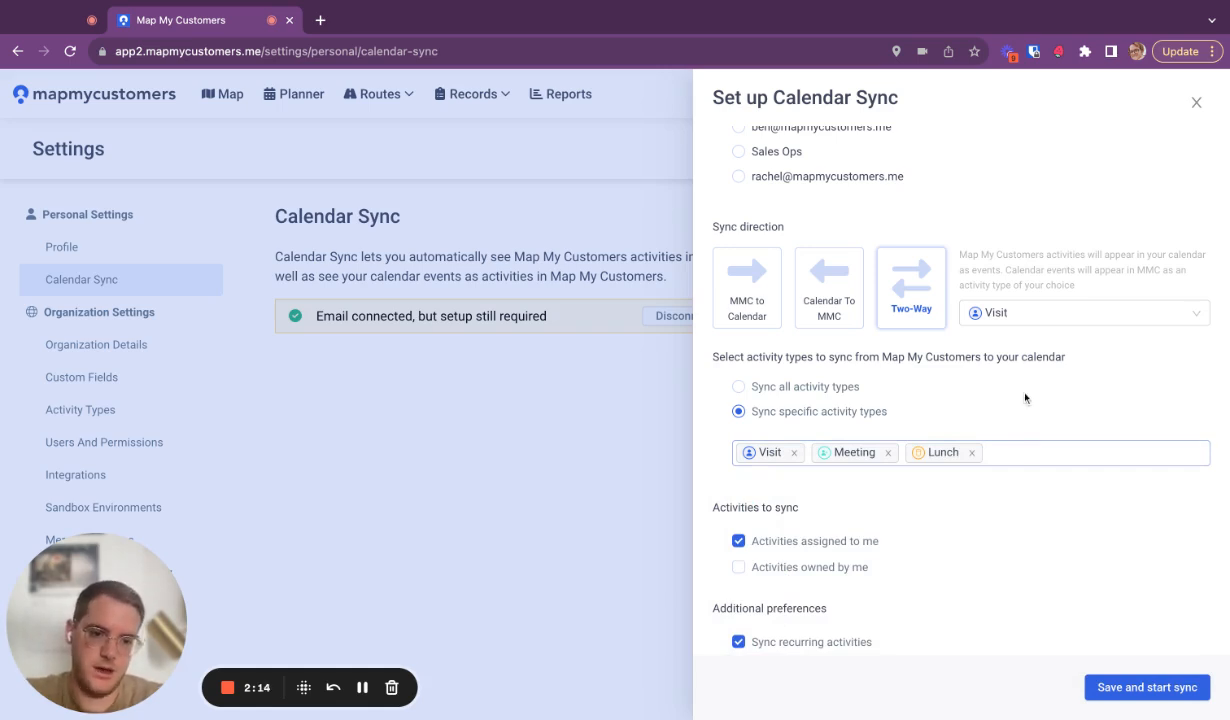
Set incoming calendar events to appear in Map My Customers as the Call activity type
triple_click(990, 263)
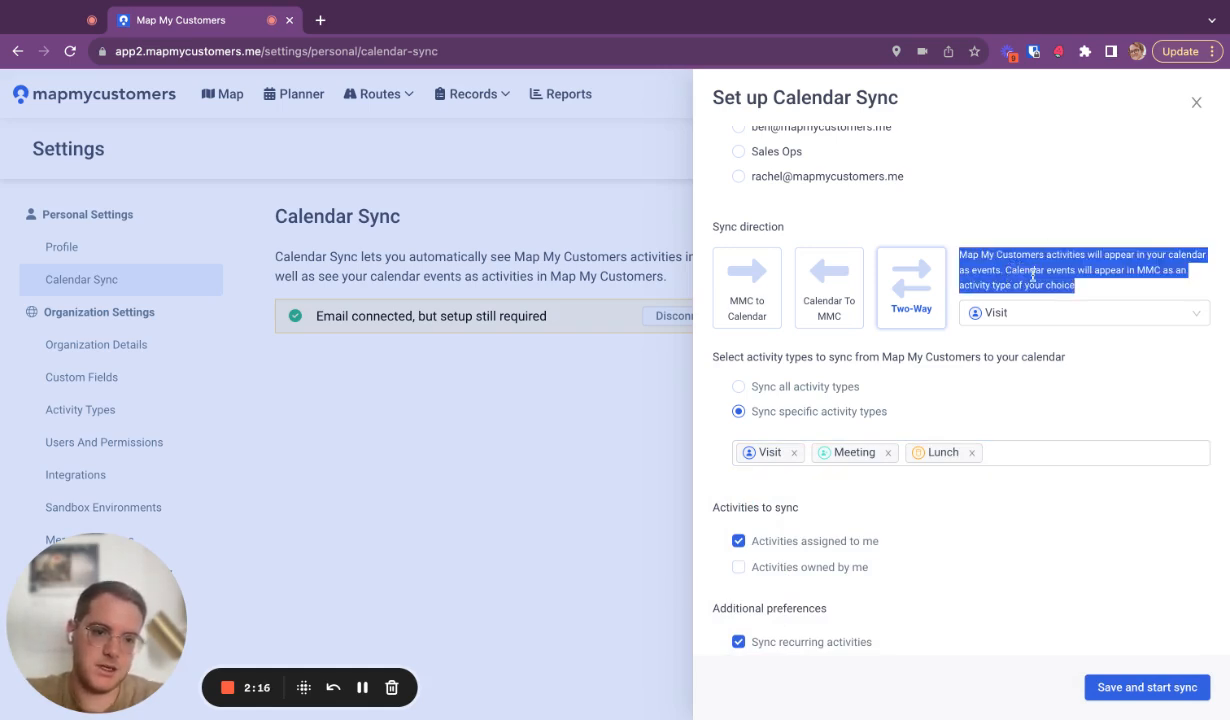
click(1010, 312)
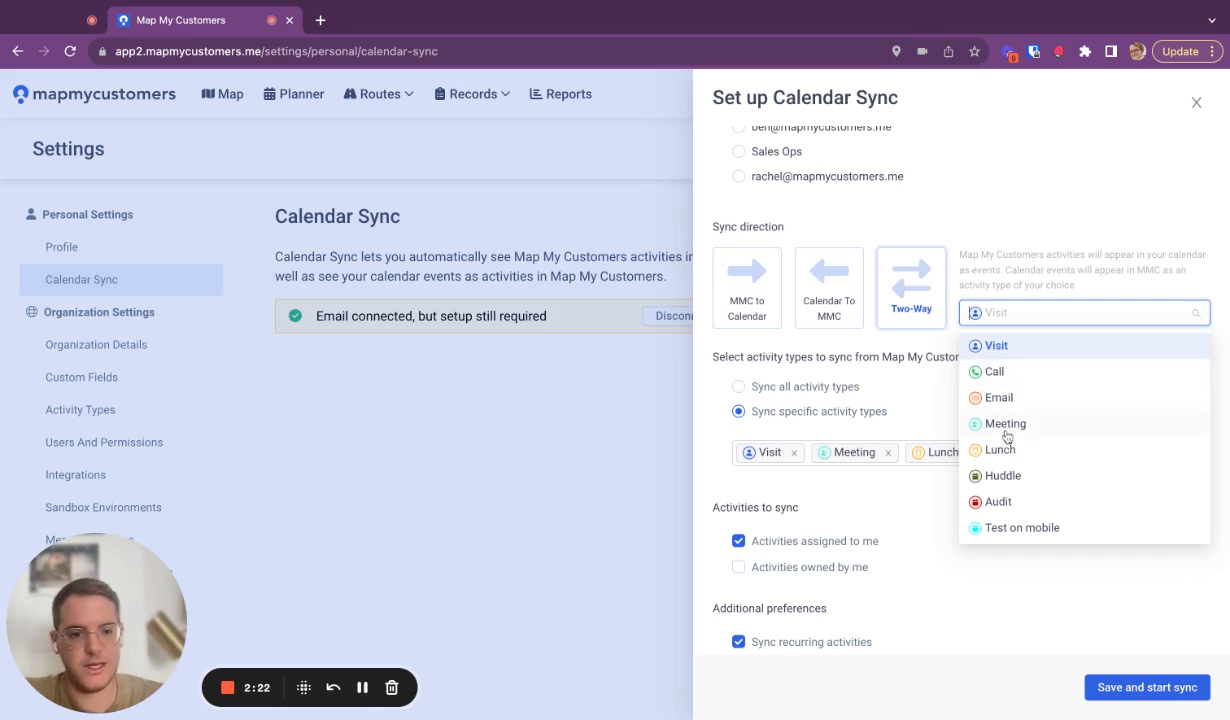
click(1035, 372)
click(1020, 314)
scroll(1003, 500, down, 2)
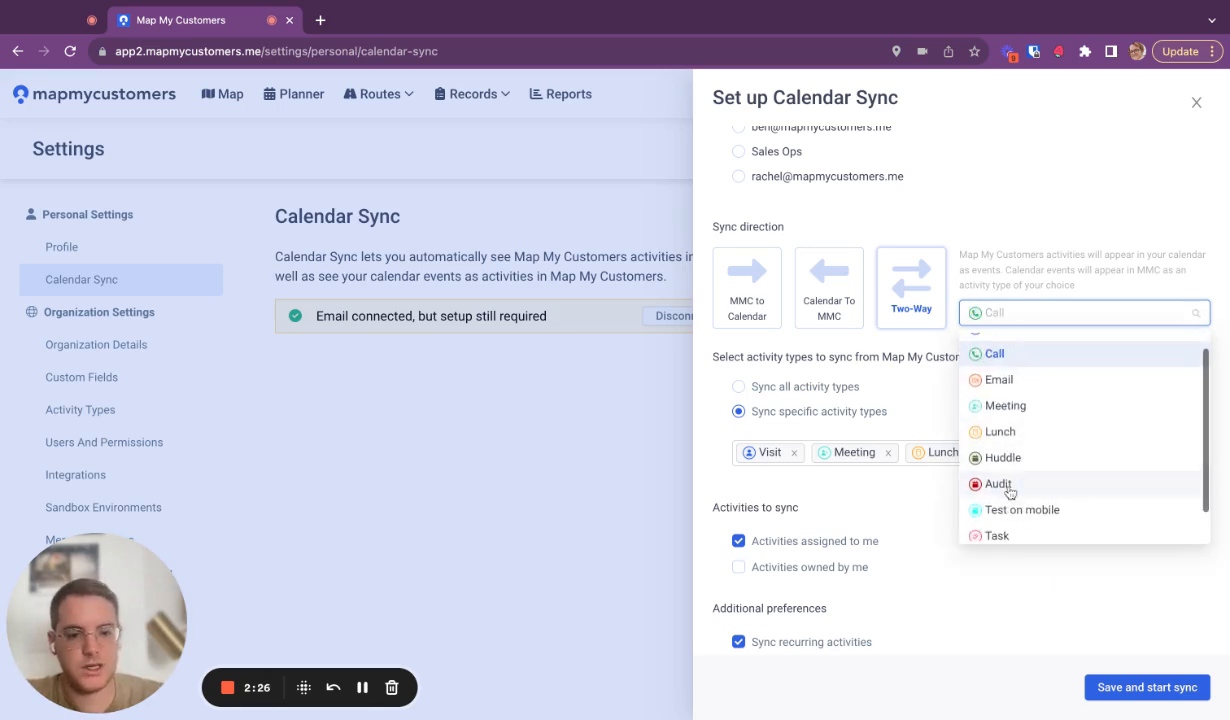
scroll(1003, 500, up, 2)
click(907, 372)
Keep syncing activities assigned to me, turn off syncing of recurring activities, and leave syncing of activity notes enabled
scroll(906, 467, down, 1)
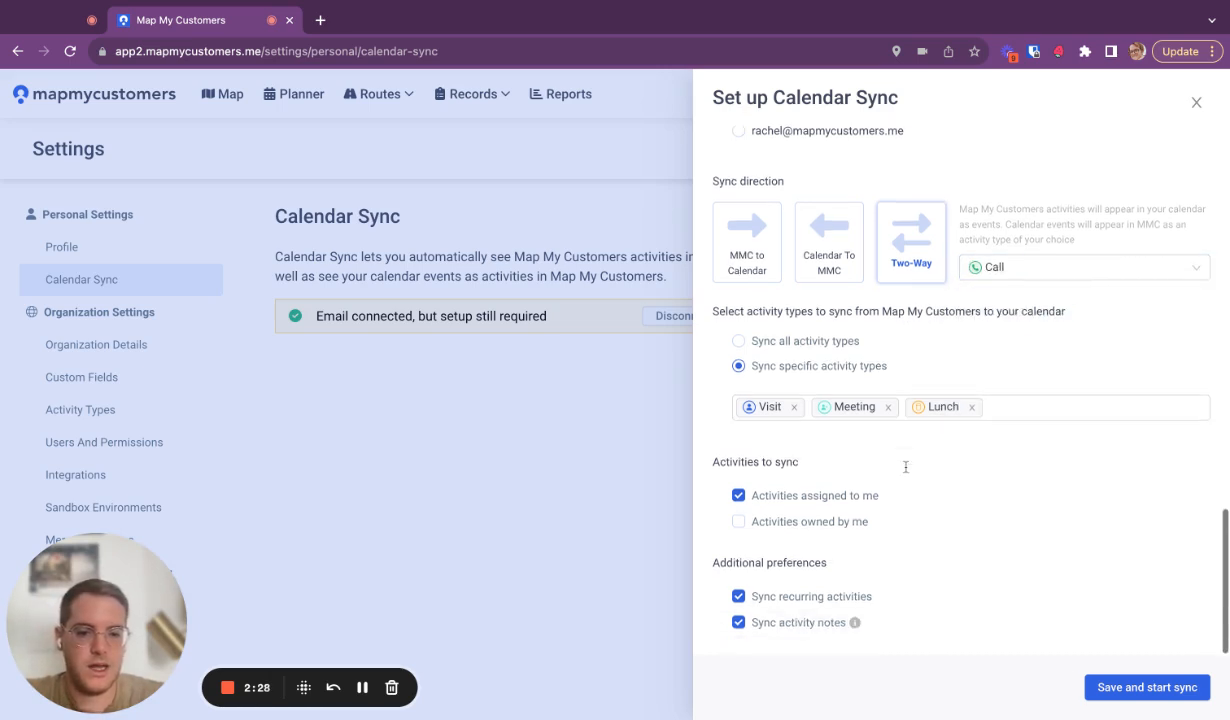
triple_click(762, 497)
mouse_move(777, 520)
mouse_down()
mouse_move(808, 510)
mouse_move(788, 504)
mouse_up()
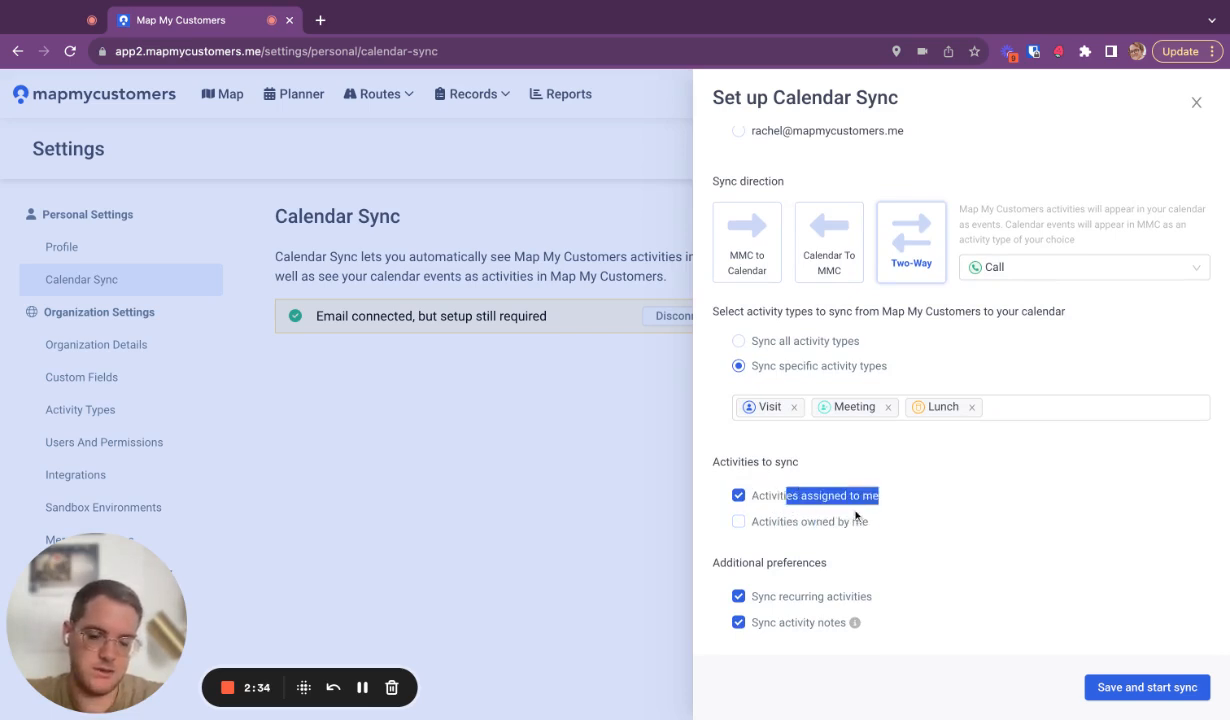
click(793, 605)
click(820, 596)
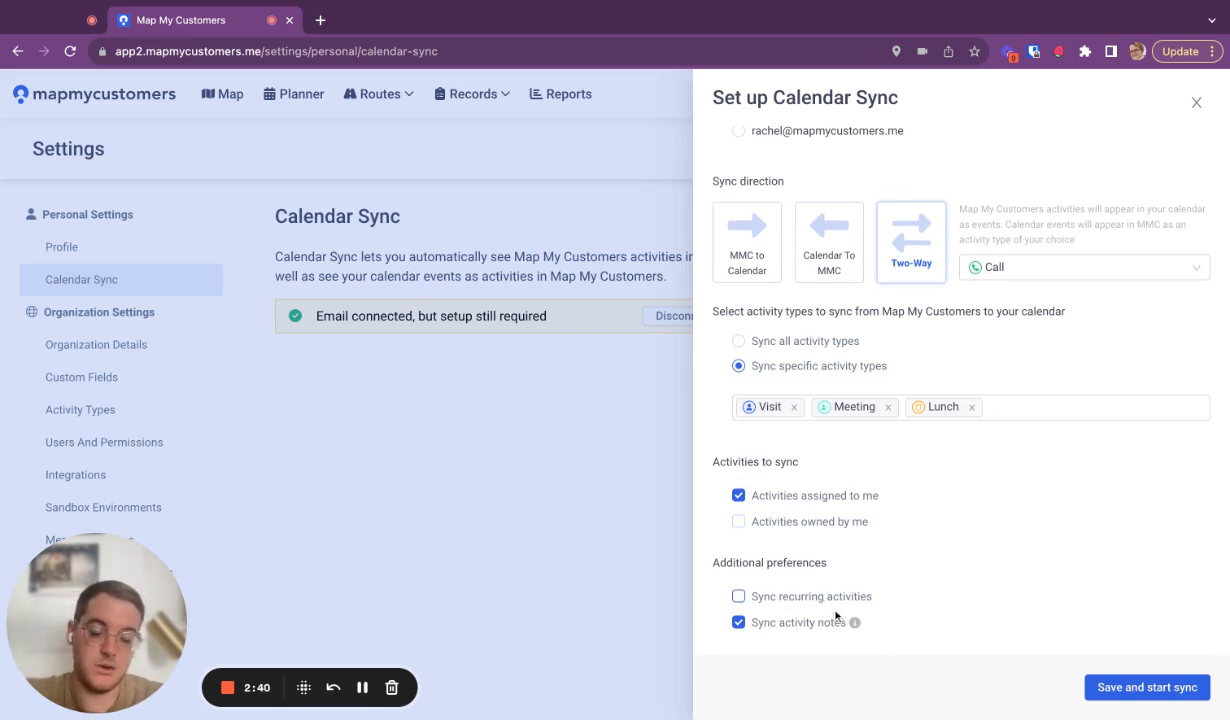
click(757, 625)
mouse_move(854, 626)
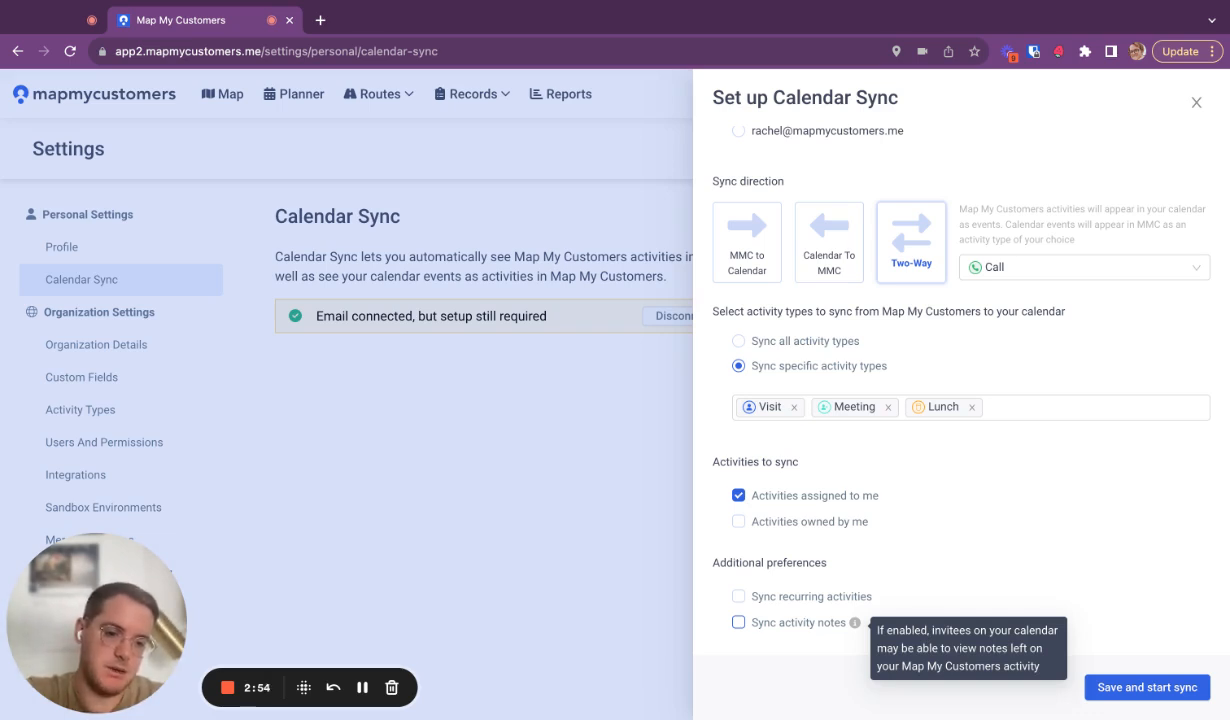
click(738, 622)
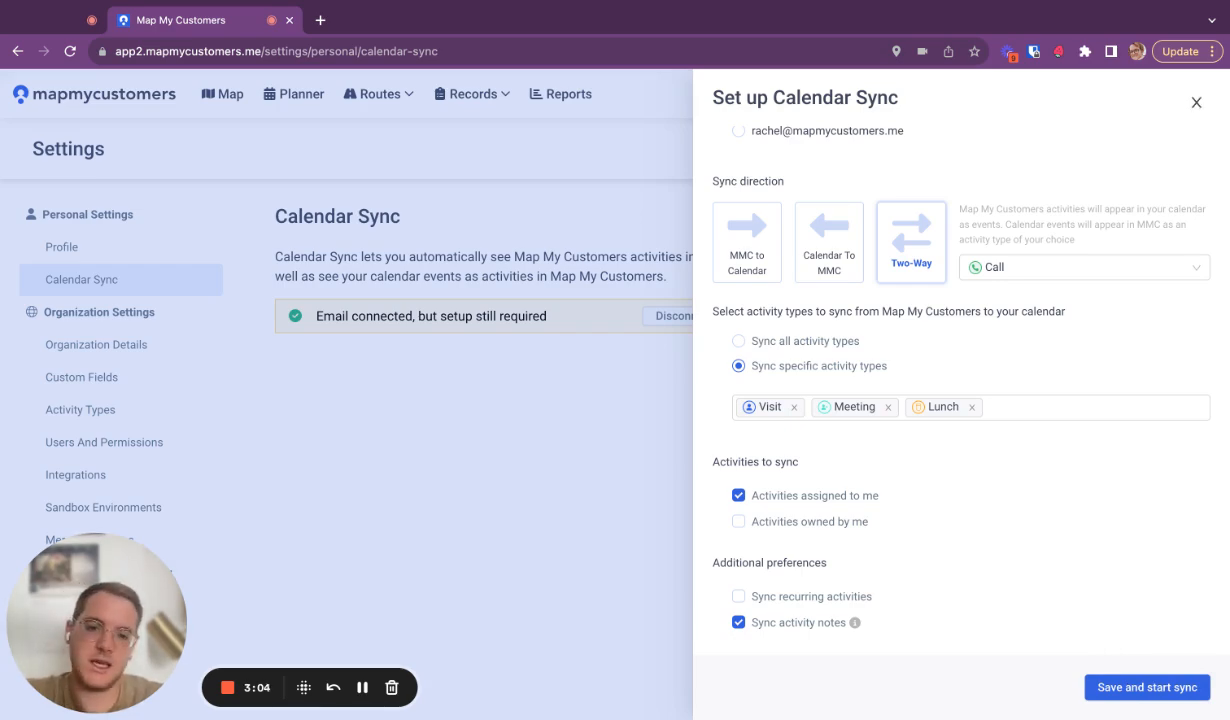
Close the calendar sync setup without saving and return to the Planner
click(1197, 104)
click(530, 236)
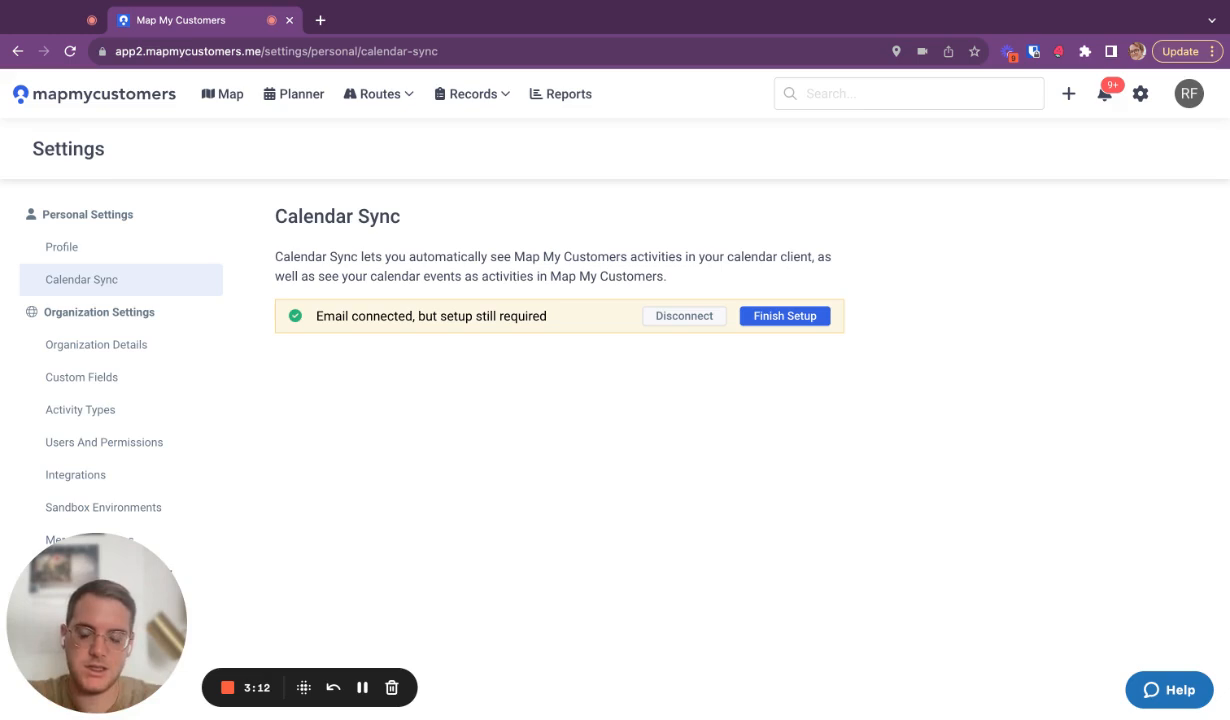
click(296, 100)
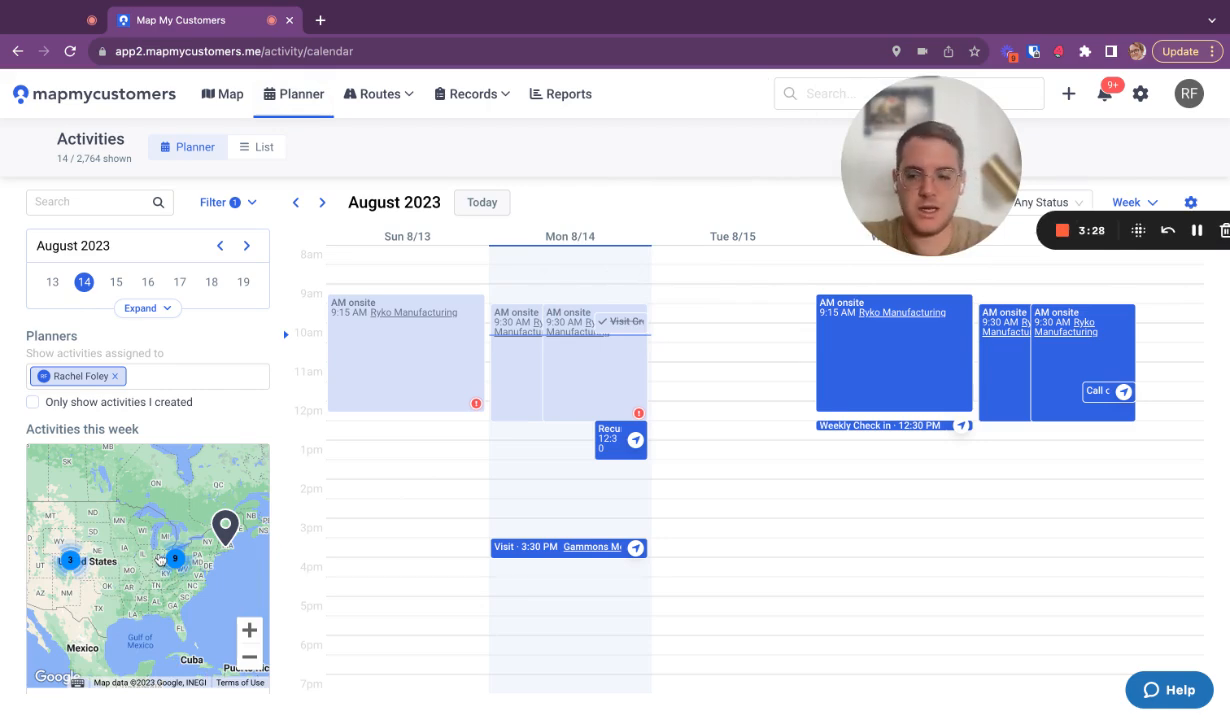
Examine the Ohio-area cluster on the Activities this week map down to an individual activity location
scroll(159, 561, up, 2)
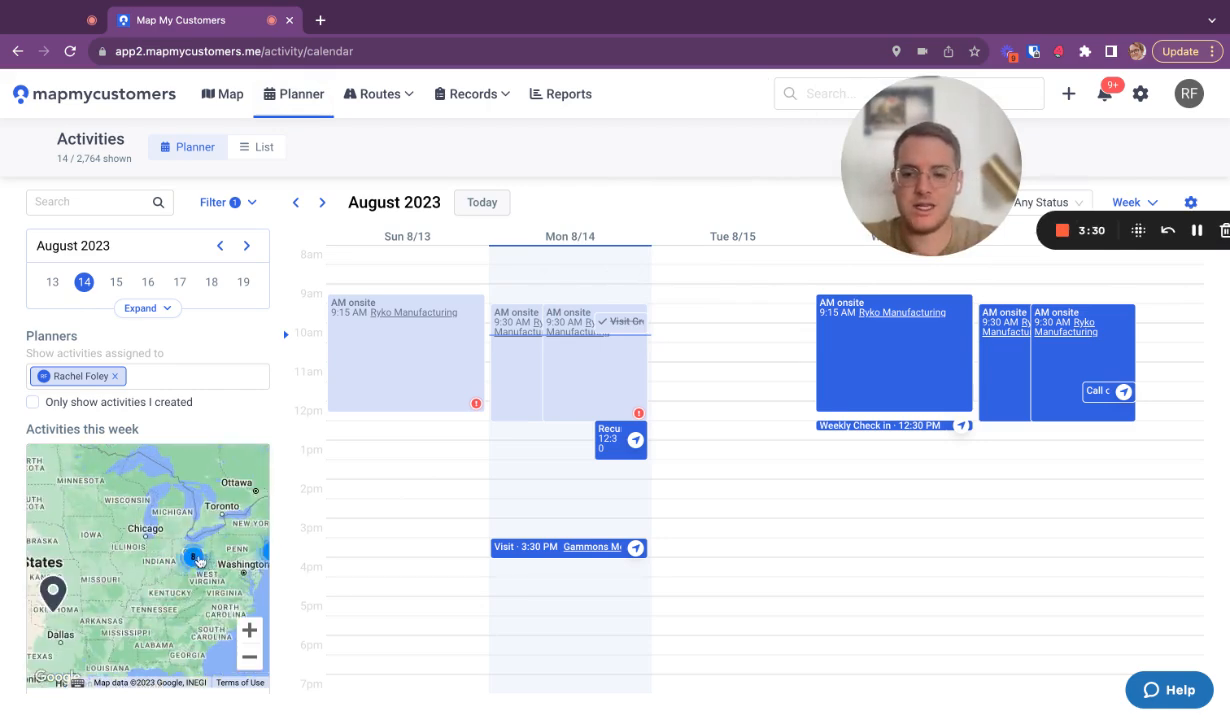
scroll(199, 561, up, 2)
scroll(120, 575, up, 3)
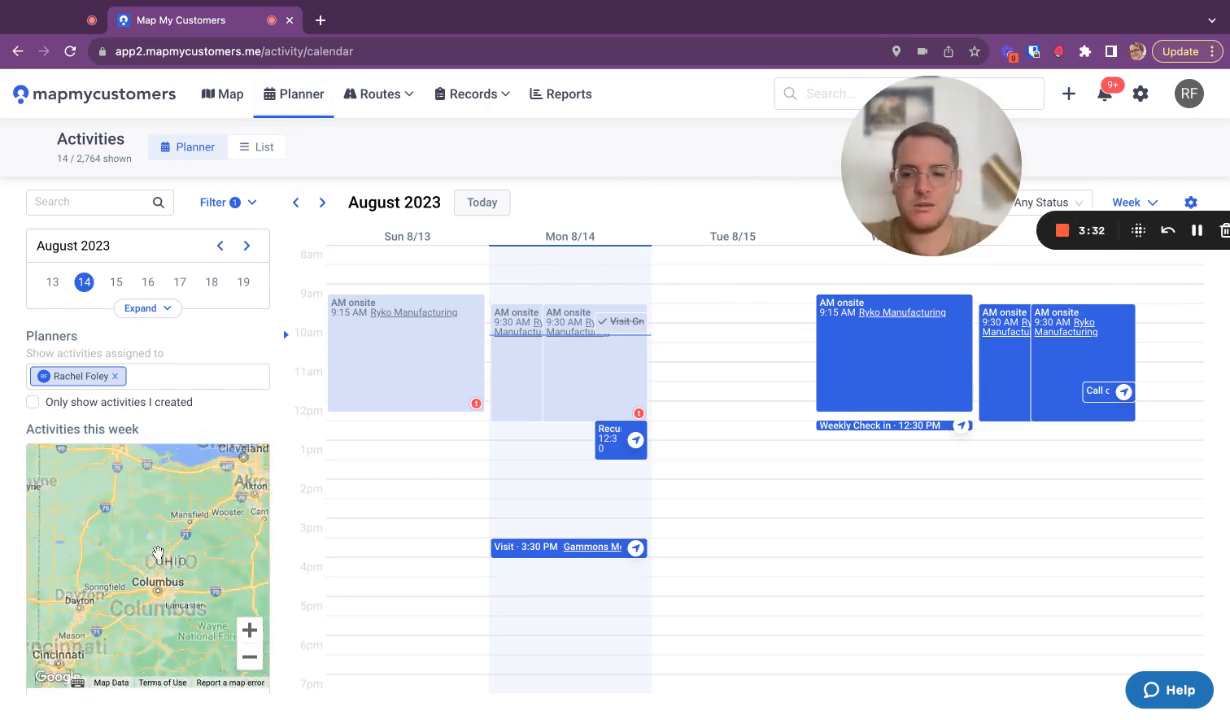
scroll(190, 577, up, 1)
drag(256, 575, 80, 570)
click(94, 564)
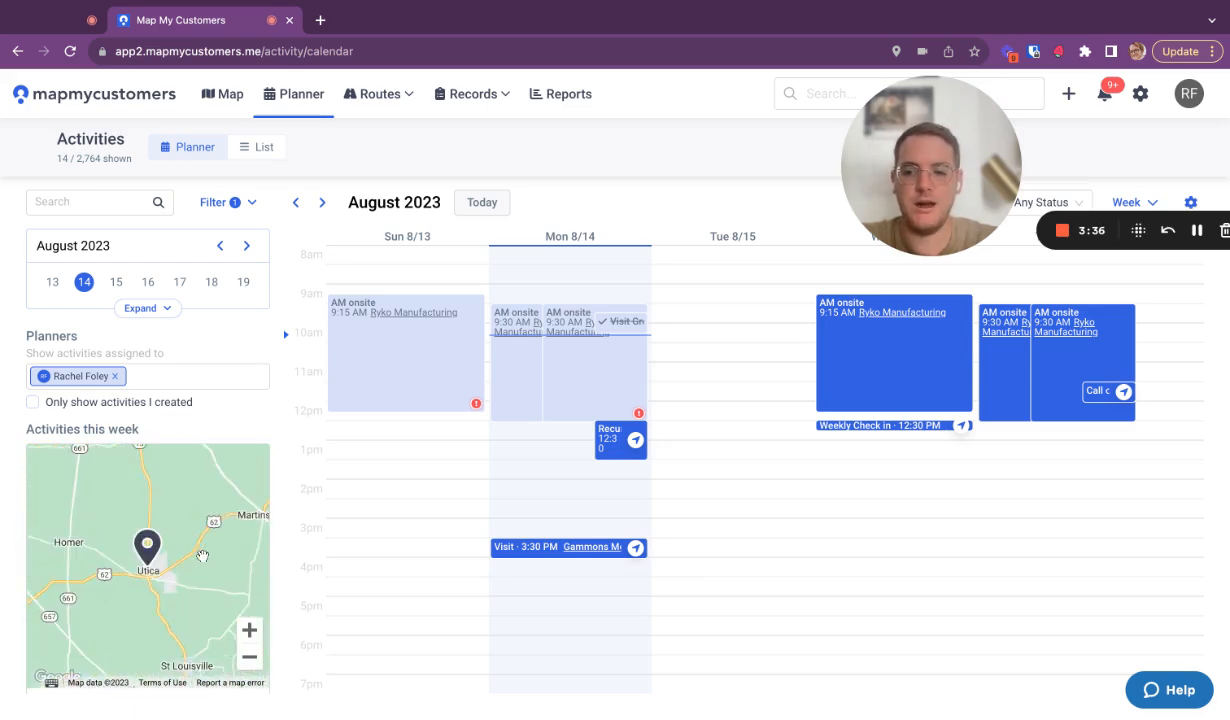
Review how this week's activities are spread across the United States on the Planner's map
click(250, 657)
click(250, 657)
click(250, 657)
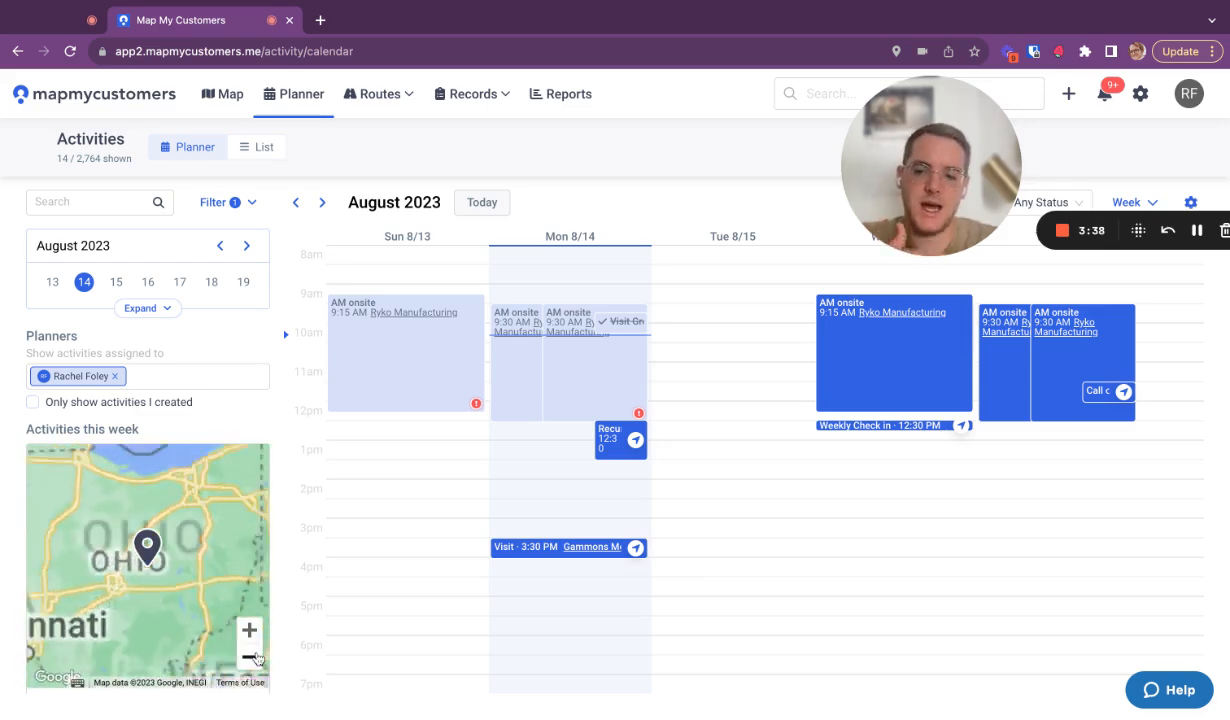
click(250, 657)
click(257, 659)
mouse_move(228, 590)
mouse_down()
mouse_move(198, 621)
mouse_move(241, 596)
mouse_move(233, 579)
mouse_up()
scroll(150, 568, up, 1)
drag(150, 568, 228, 577)
scroll(193, 421, down, 1)
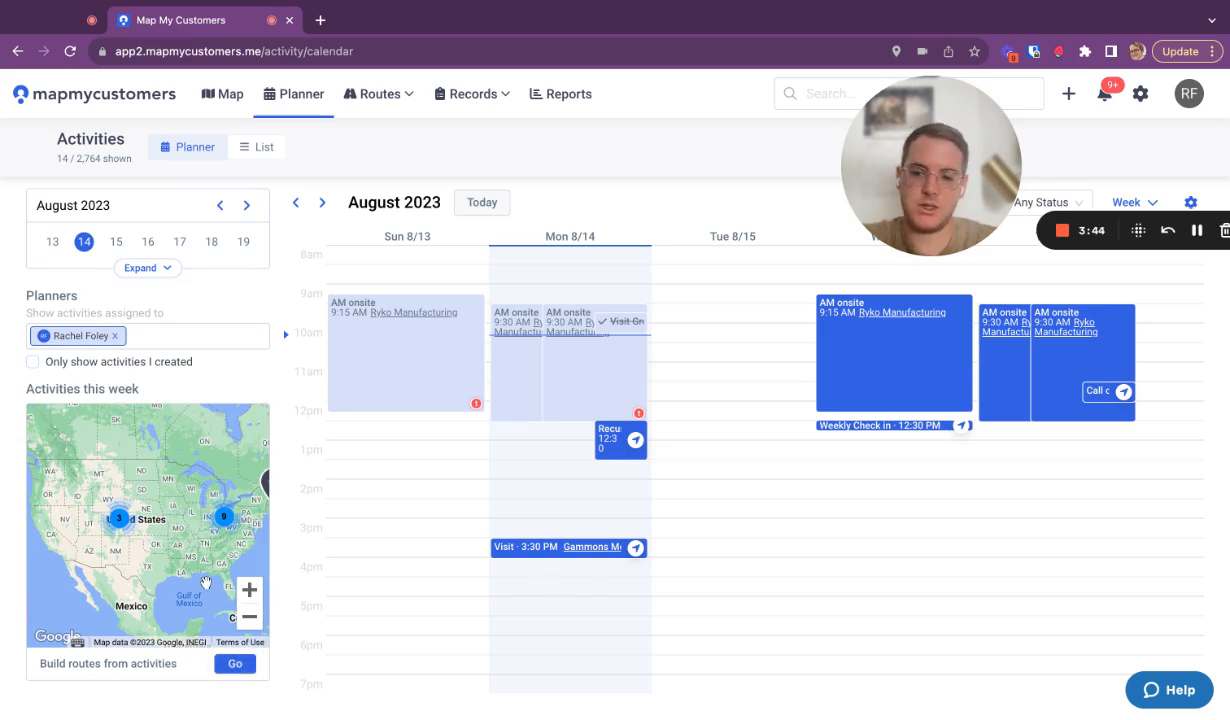
scroll(205, 583, up, 1)
scroll(200, 365, up, 1)
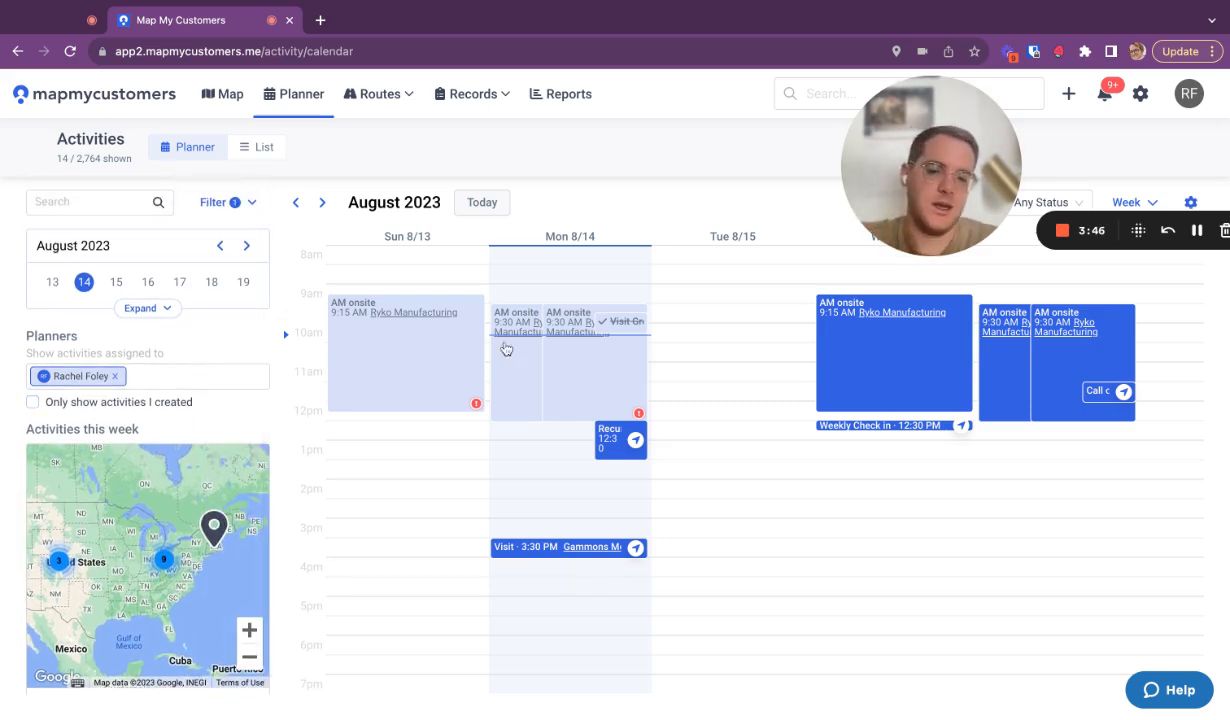